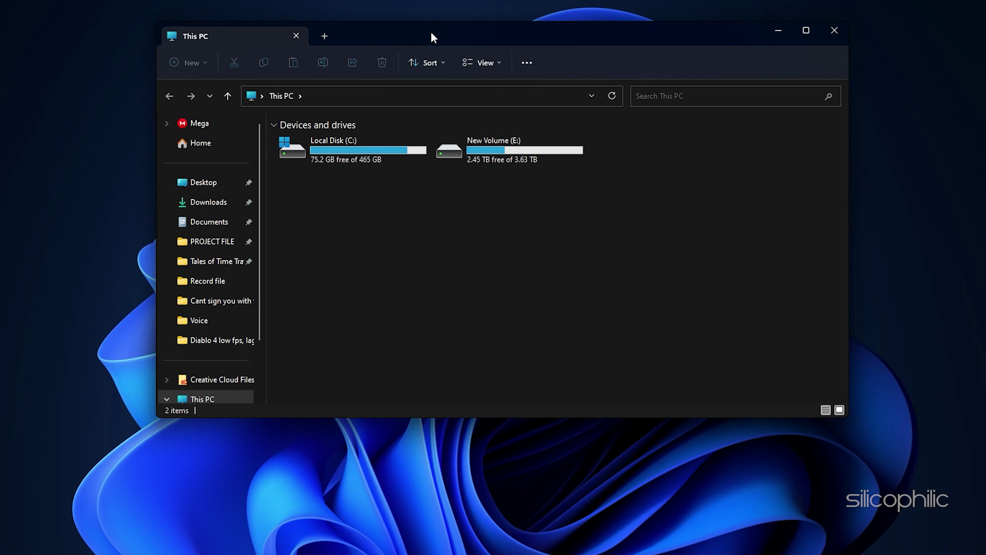
# - Delete the LocalPrefs.txt configuration file from the Diablo IV folder in Documents
pyautogui.click(208, 225)
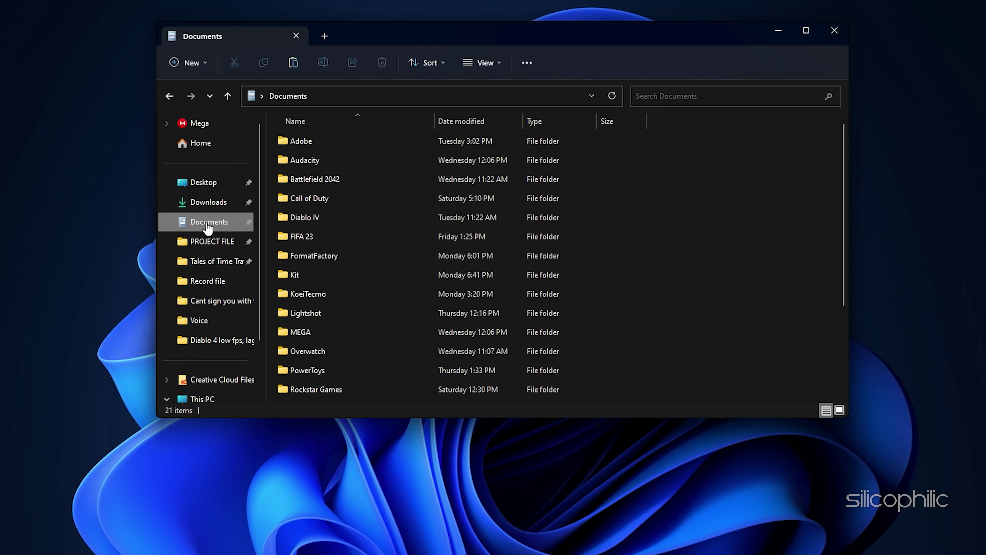
pyautogui.doubleClick(330, 221)
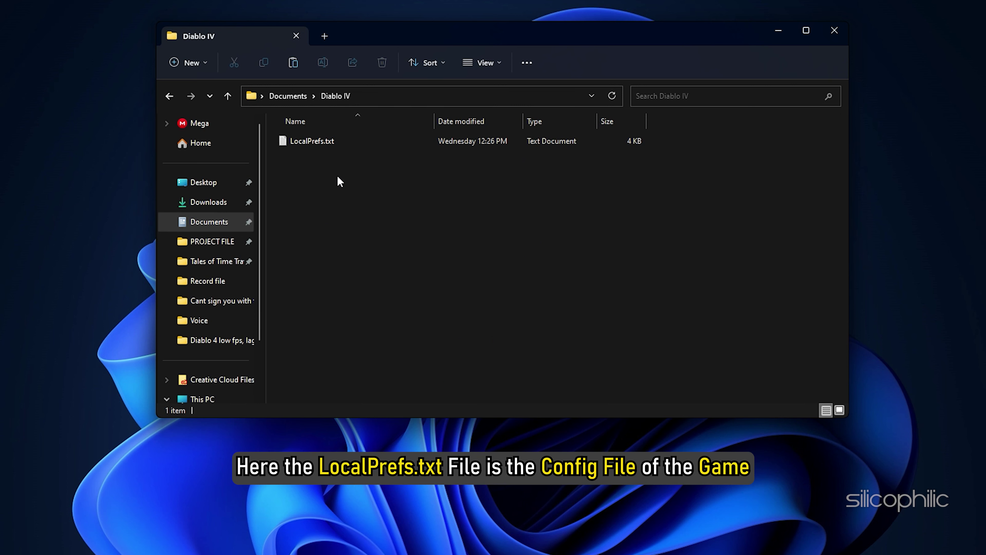
pyautogui.click(340, 141)
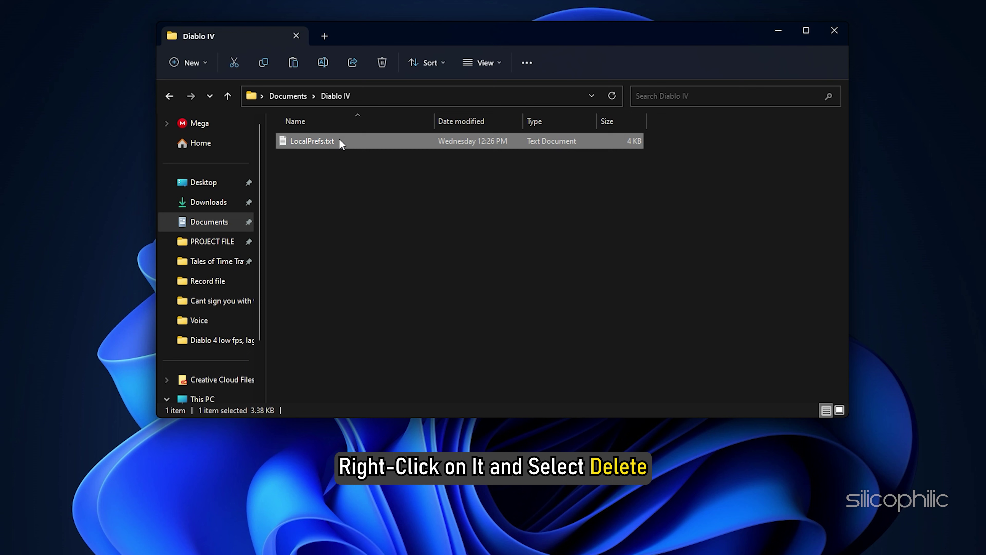
pyautogui.rightClick(339, 140)
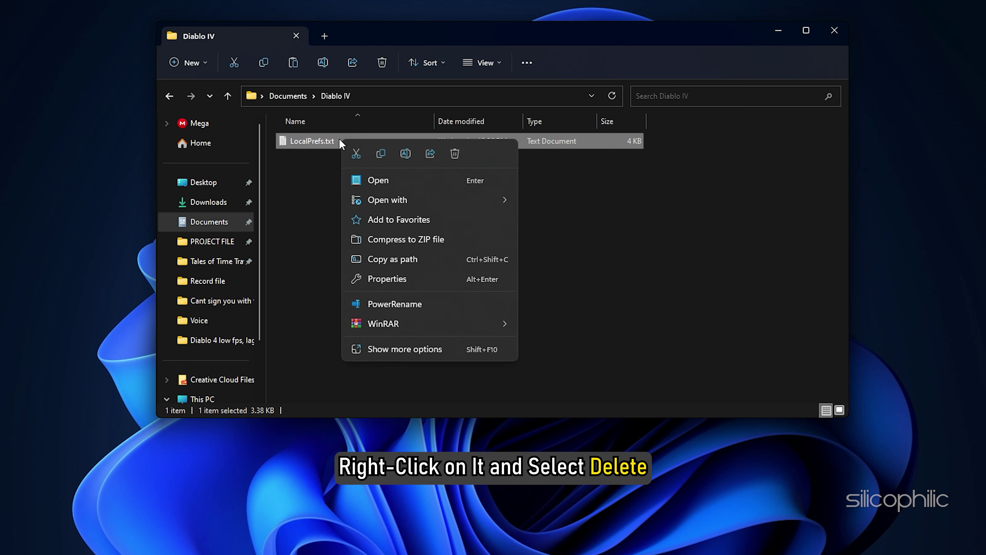
pyautogui.click(456, 154)
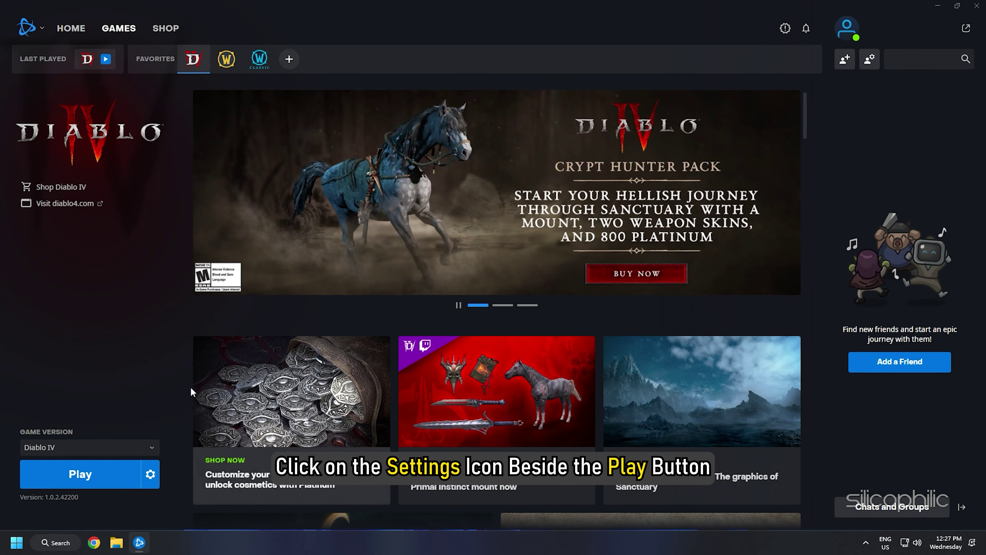
# - In Battle.net, start a Scan and Repair of the Diablo IV installation
pyautogui.click(152, 474)
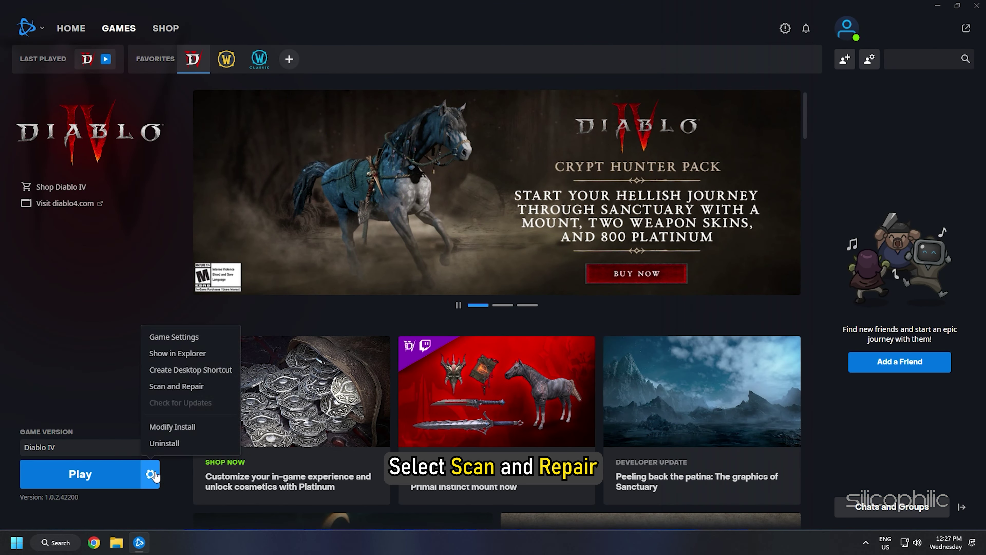
pyautogui.click(187, 386)
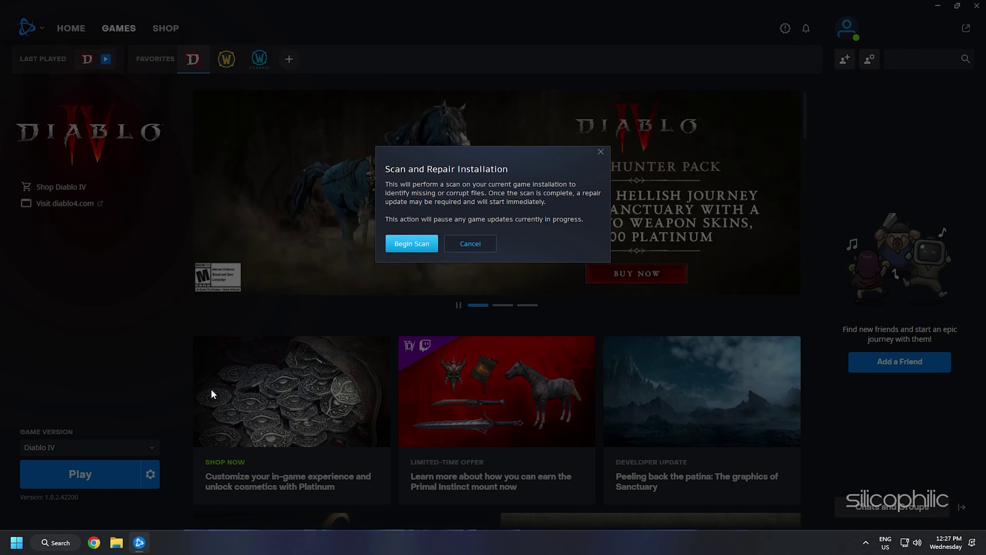
pyautogui.click(427, 244)
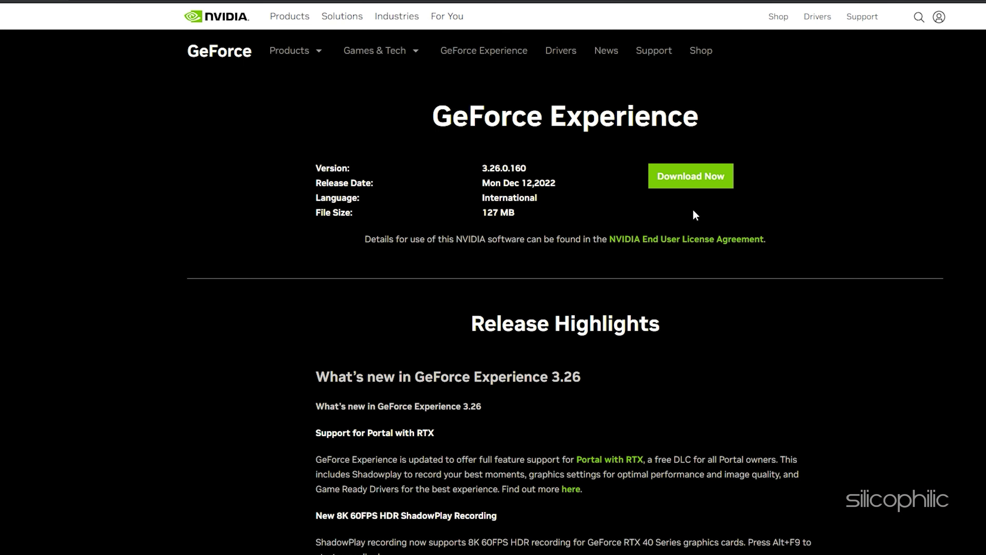
# - Download GeForce Experience from the NVIDIA site, and check for graphics driver updates in GeForce Experience and the AMD software
pyautogui.click(723, 185)
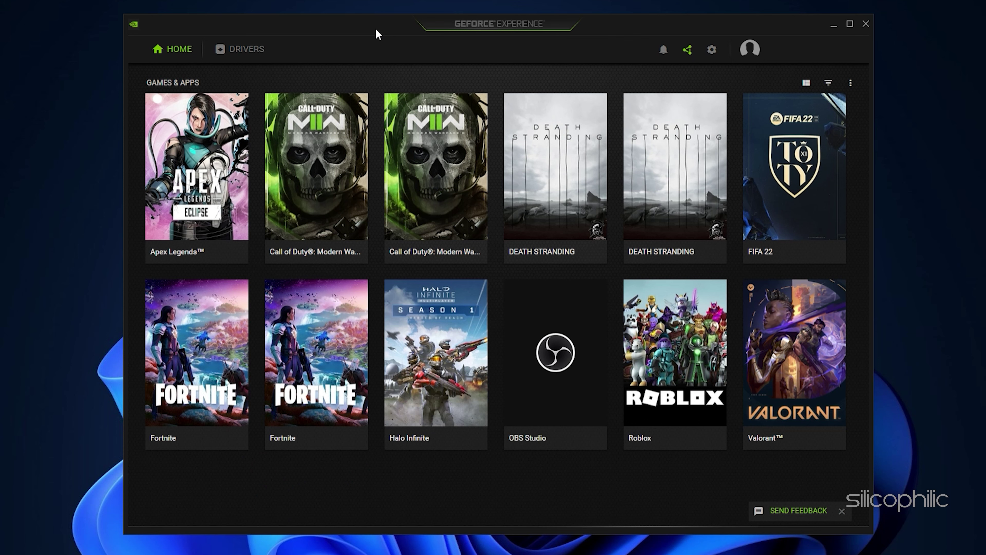
pyautogui.click(261, 54)
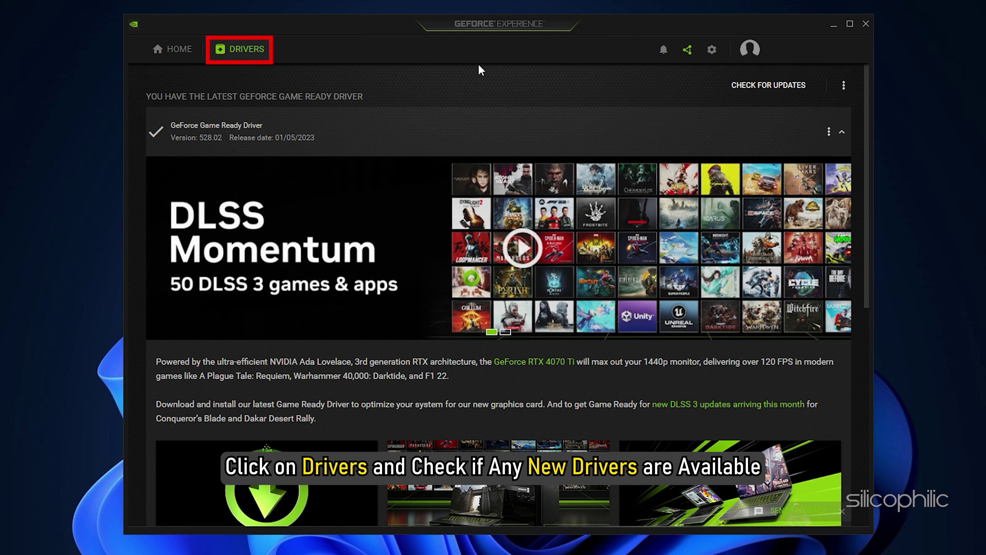
pyautogui.click(809, 88)
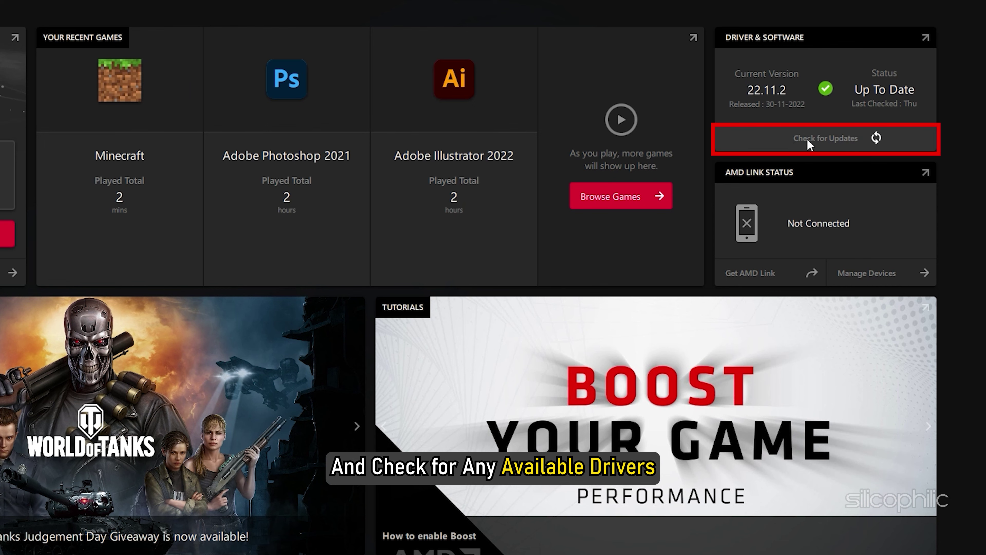
pyautogui.click(785, 161)
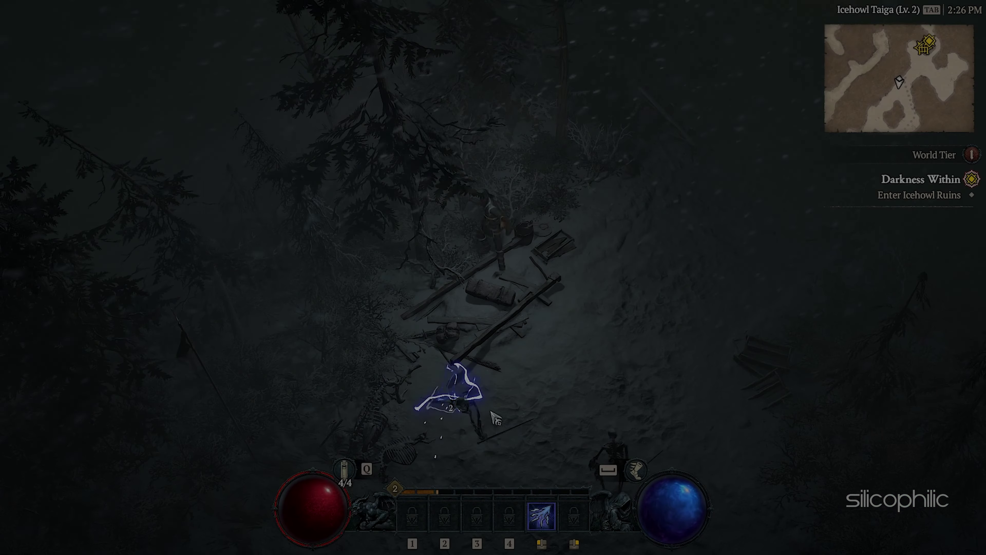
pyautogui.click(656, 363)
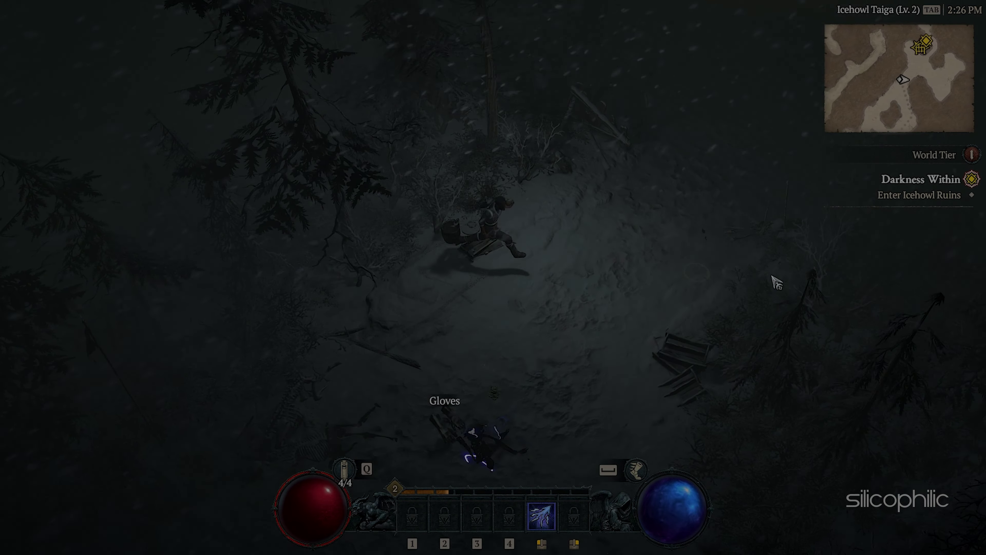
pyautogui.click(272, 497)
pyautogui.click(534, 227)
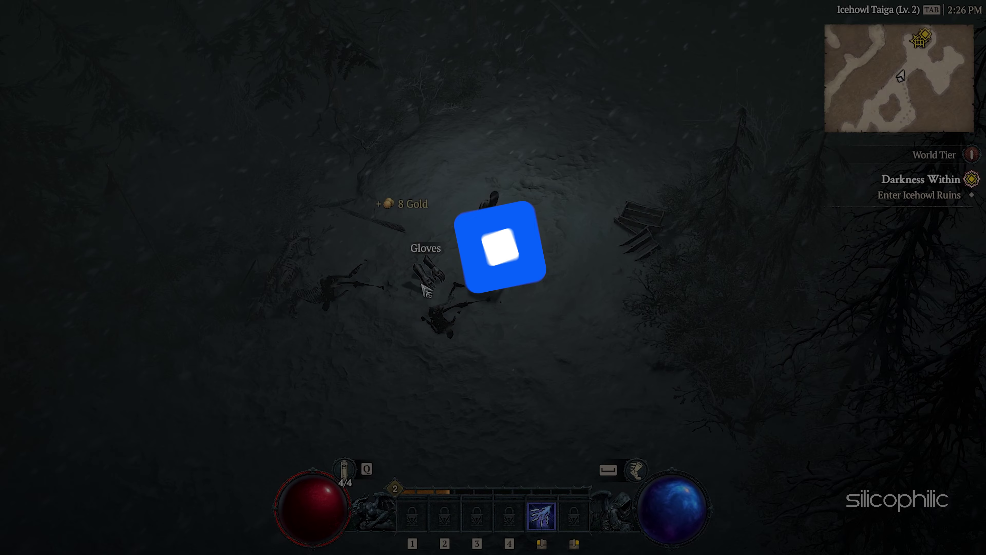
pyautogui.click(425, 286)
pyautogui.click(618, 110)
pyautogui.press('c')
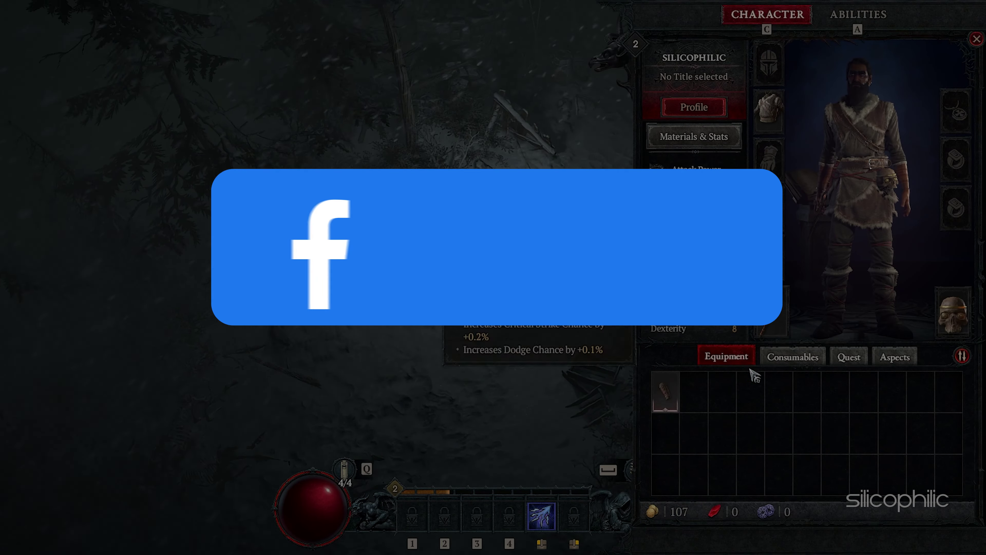
pyautogui.rightClick(679, 403)
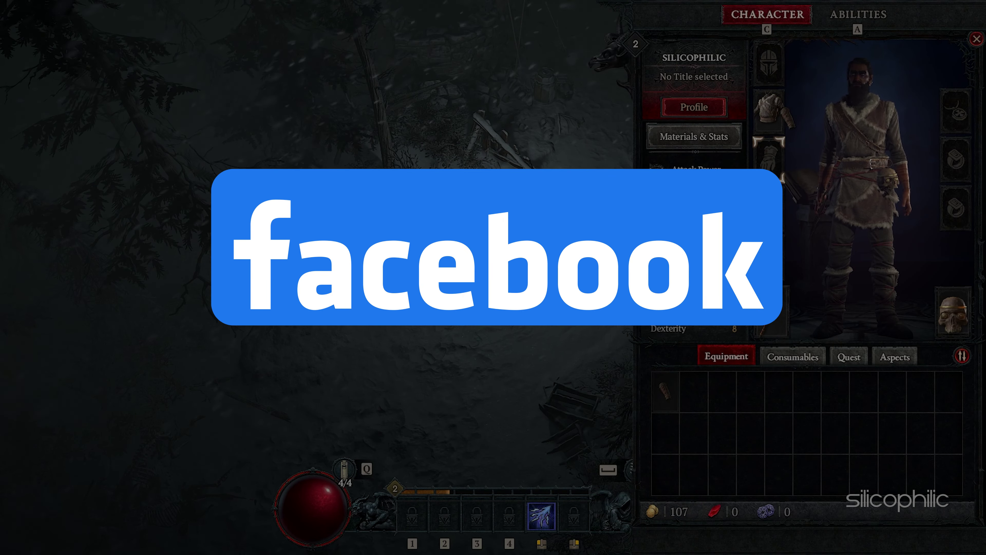
pyautogui.press('c')
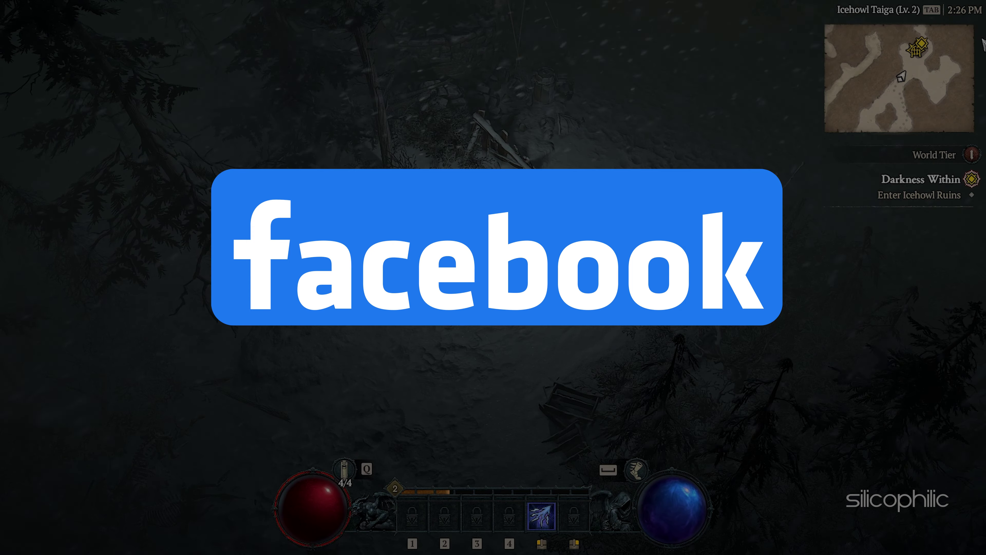
pyautogui.moveTo(752, 92)
pyautogui.mouseDown()
pyautogui.moveTo(696, 70)
pyautogui.moveTo(582, 92)
pyautogui.mouseUp()
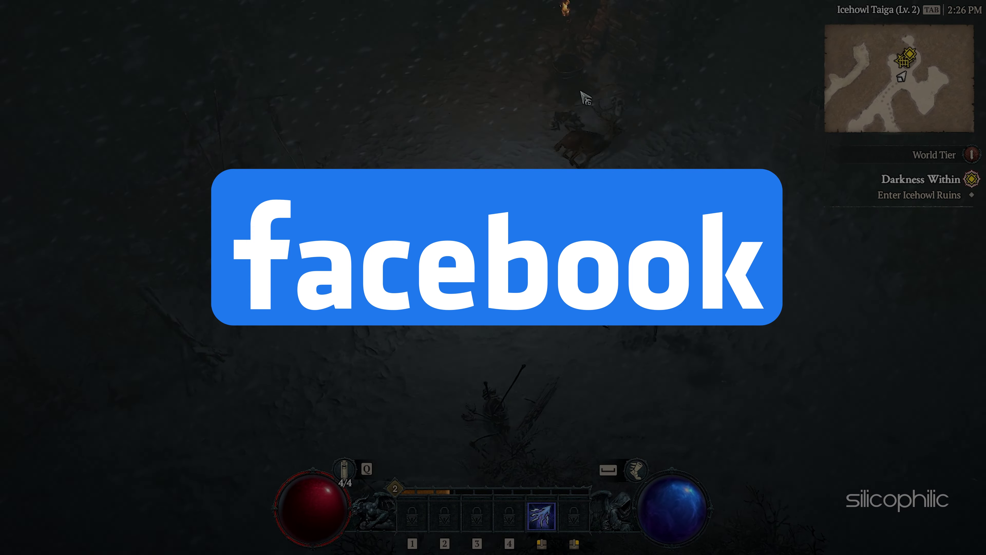
pyautogui.click(595, 382)
pyautogui.click(595, 385)
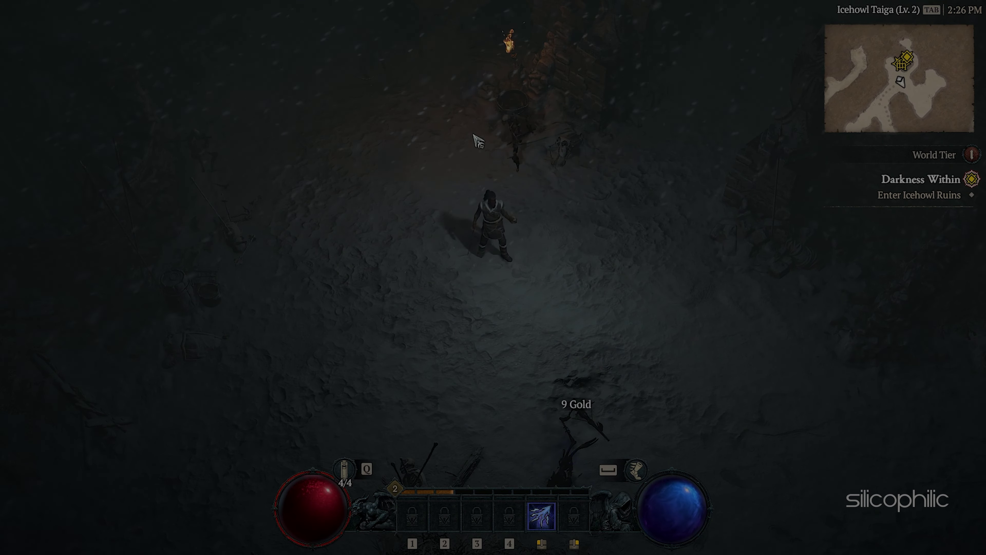
pyautogui.click(519, 143)
pyautogui.click(519, 143)
pyautogui.click(221, 156)
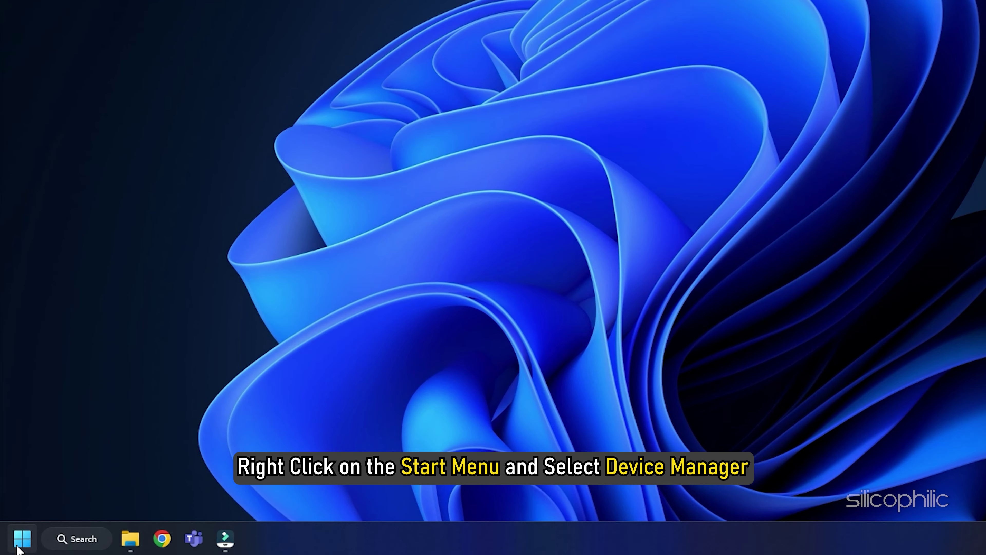
# - In Device Manager, start uninstalling the NVIDIA GeForce RTX 3070 display adapter
pyautogui.rightClick(15, 544)
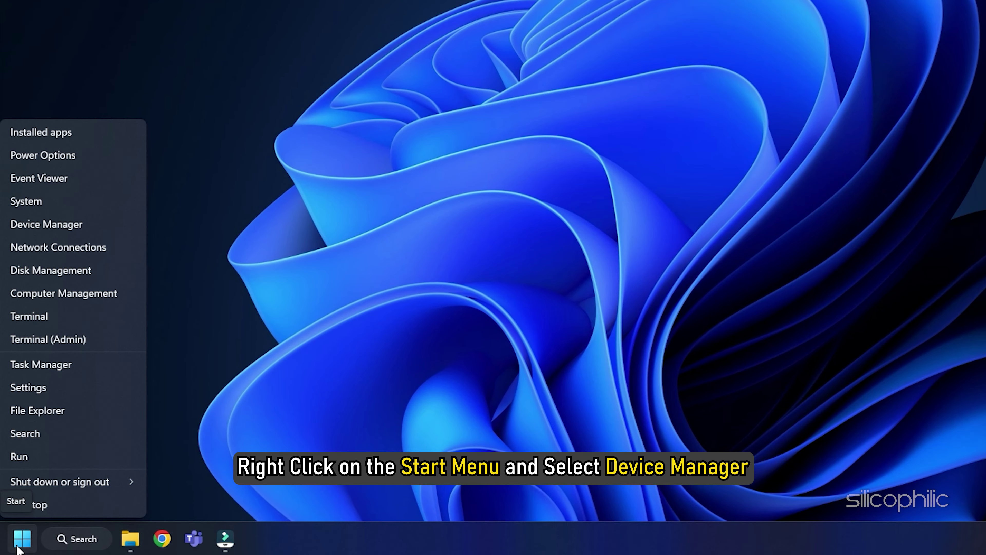
pyautogui.click(79, 226)
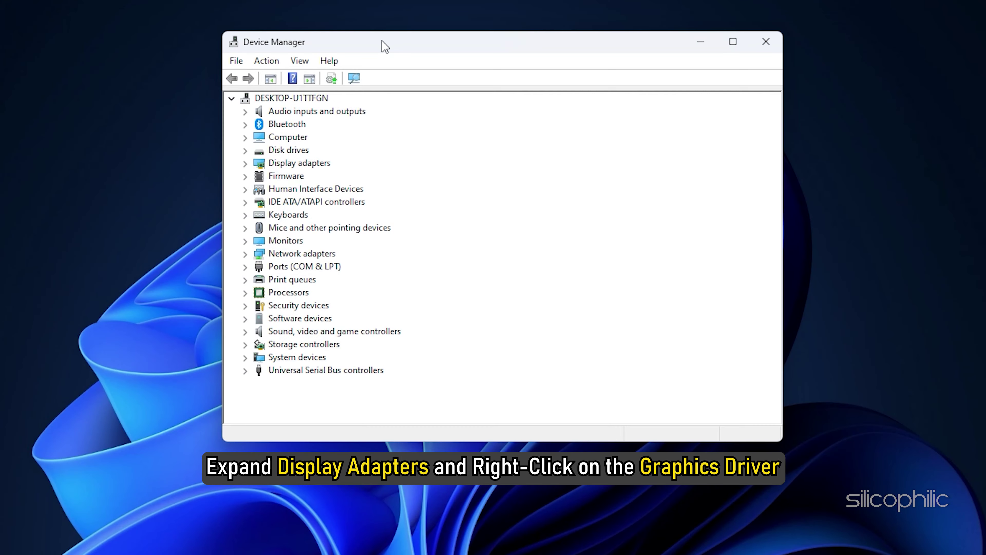
pyautogui.click(245, 163)
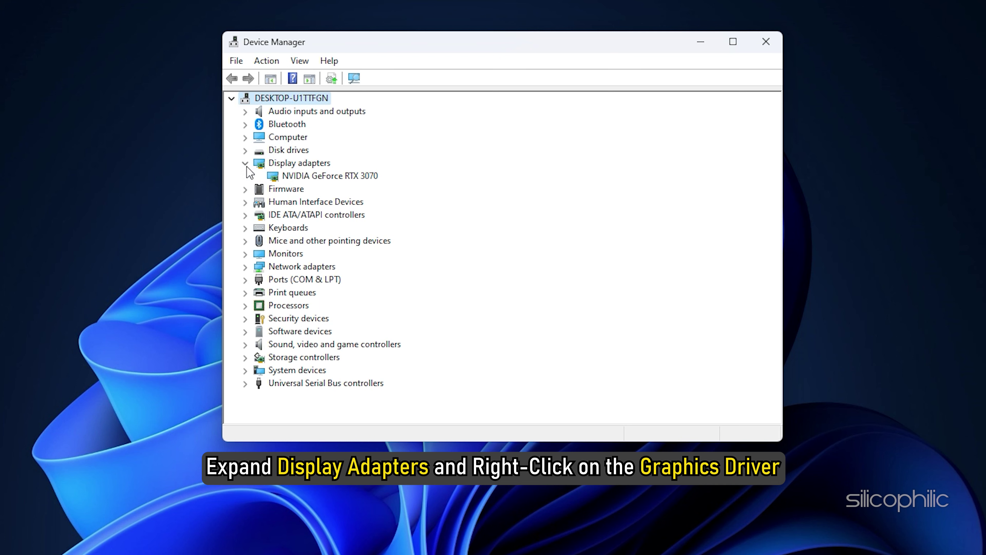
pyautogui.click(380, 179)
pyautogui.rightClick(380, 178)
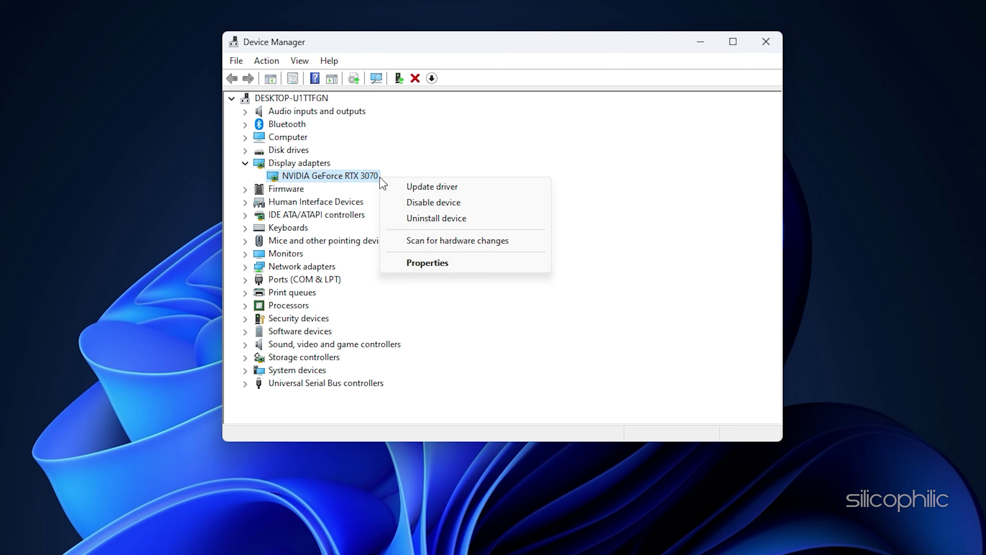
pyautogui.click(473, 223)
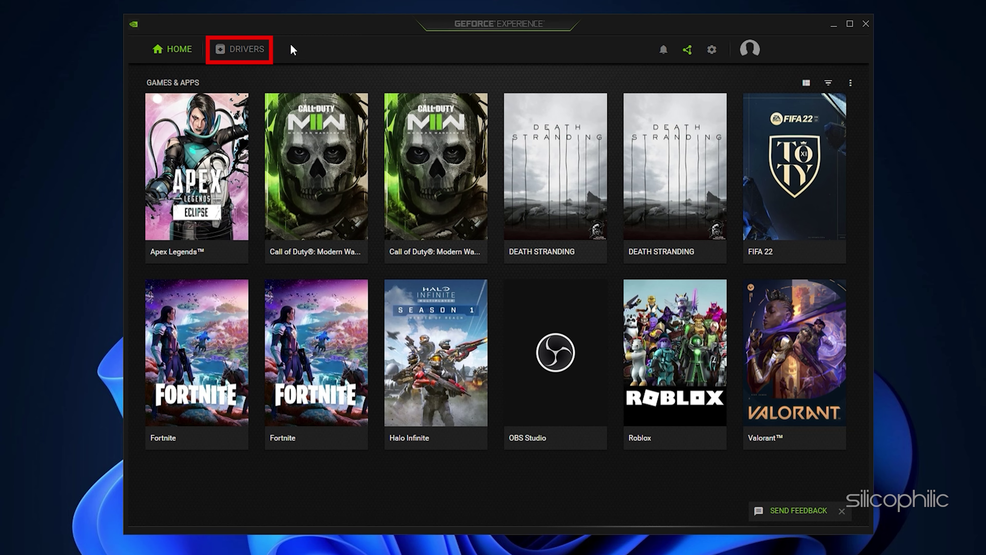
# - Switch to GeForce Experience and check for a current graphics driver
pyautogui.click(262, 55)
pyautogui.click(808, 89)
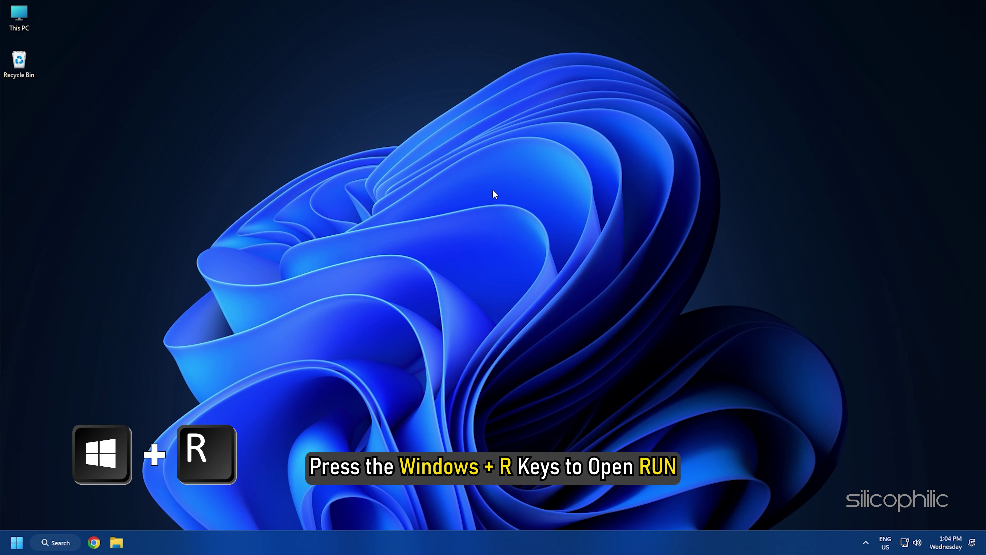
# - Open Programs and Features by running appwiz.cpl, and uninstall Diablo IV
pyautogui.press('super+r')
pyautogui.write('app')
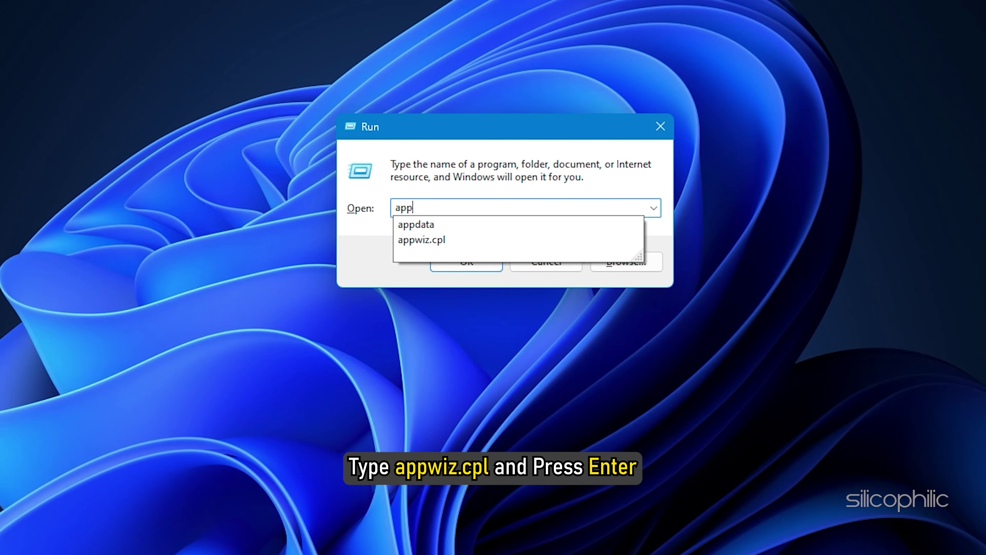
pyautogui.write('wiz.cpl')
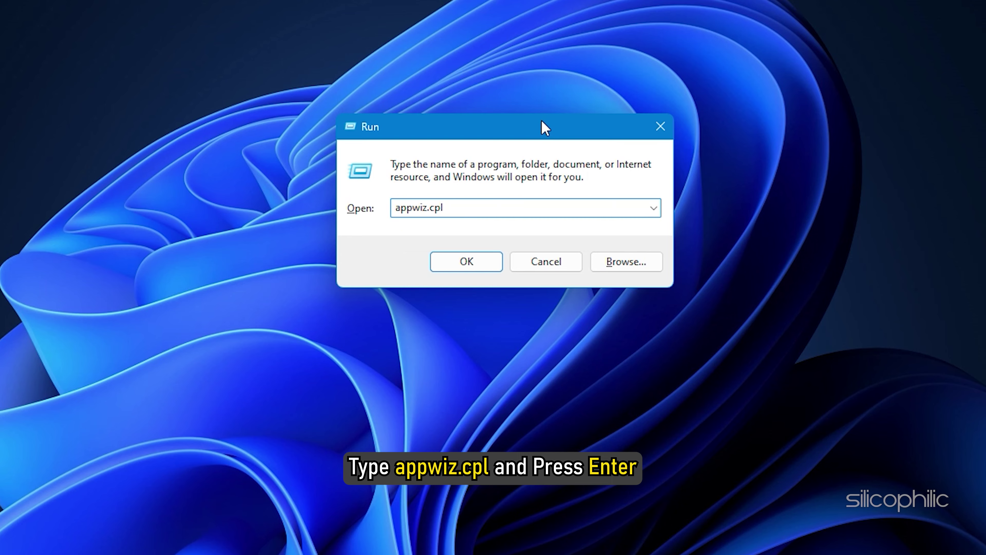
pyautogui.press('Return')
pyautogui.click(289, 314)
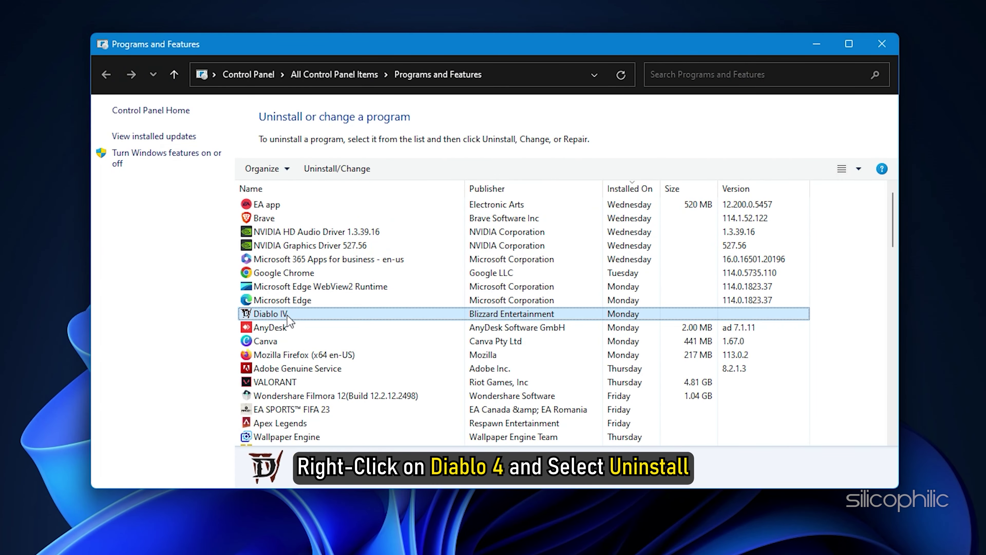
pyautogui.rightClick(292, 317)
pyautogui.click(394, 330)
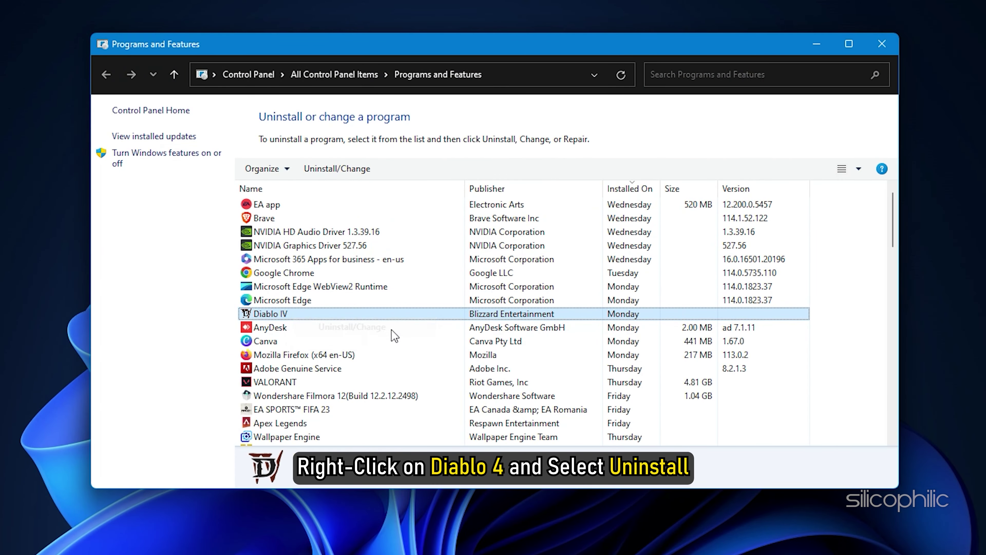
pyautogui.click(438, 398)
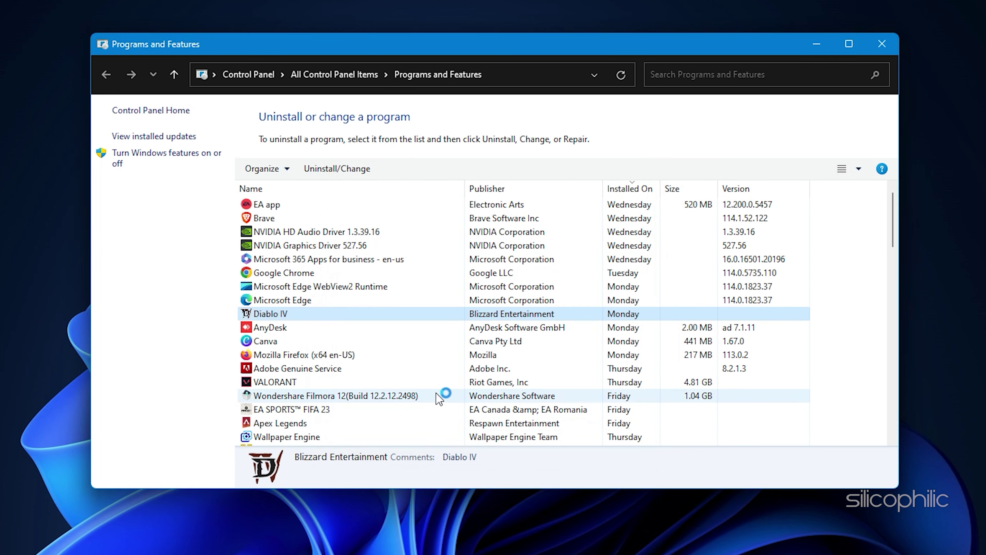
pyautogui.click(439, 304)
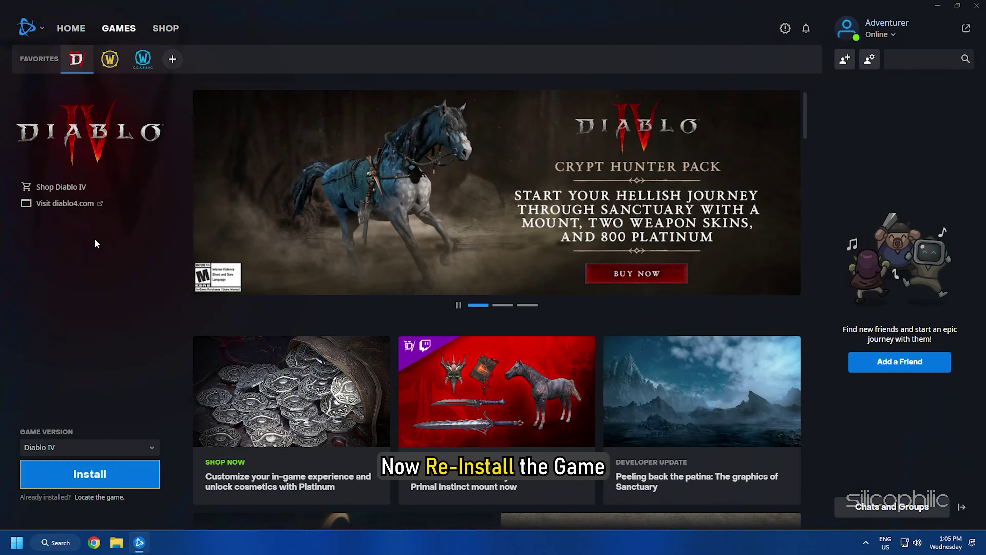
# - In Battle.net, start installing Diablo IV with High-Resolution Assets, auto-update and a desktop shortcut enabled
pyautogui.click(111, 481)
pyautogui.click(702, 355)
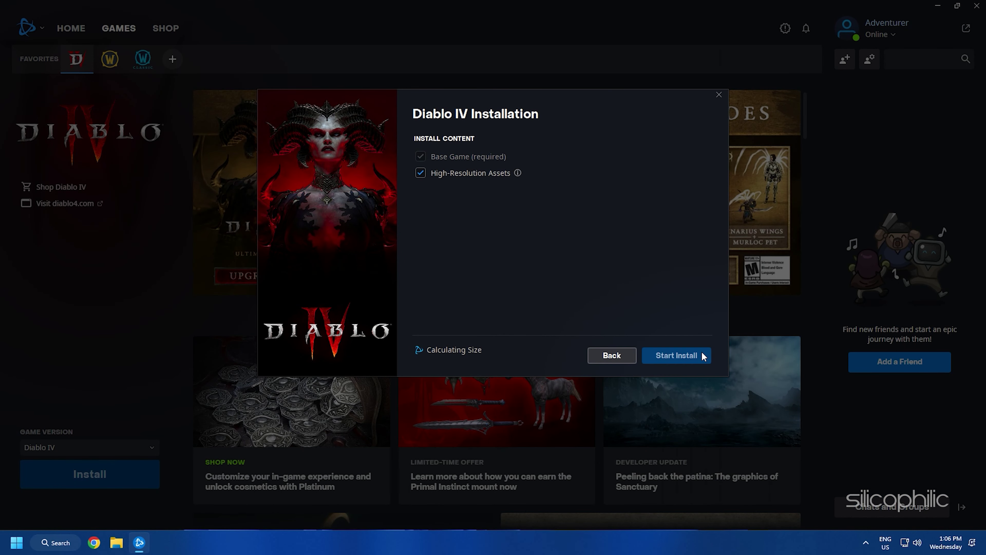
pyautogui.click(612, 355)
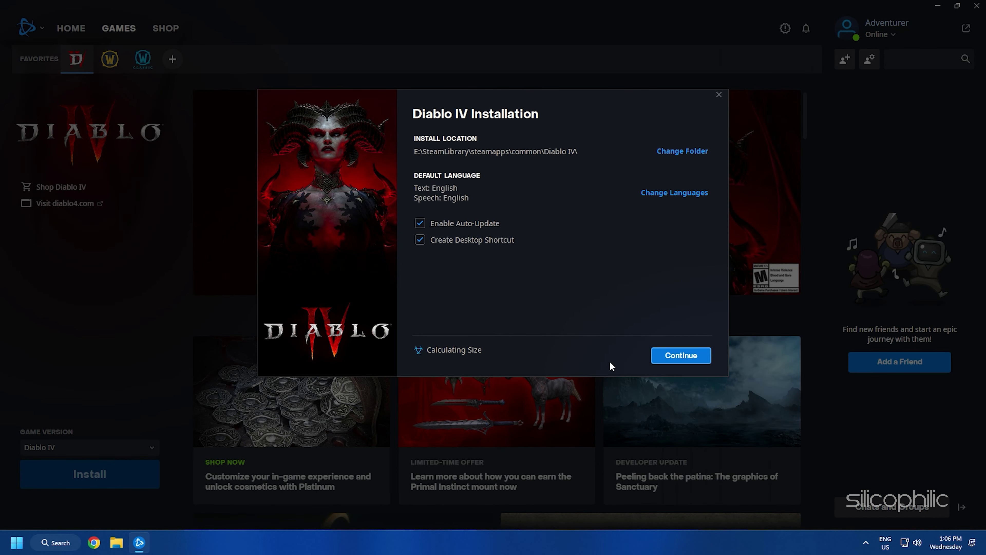
pyautogui.click(704, 354)
pyautogui.click(702, 357)
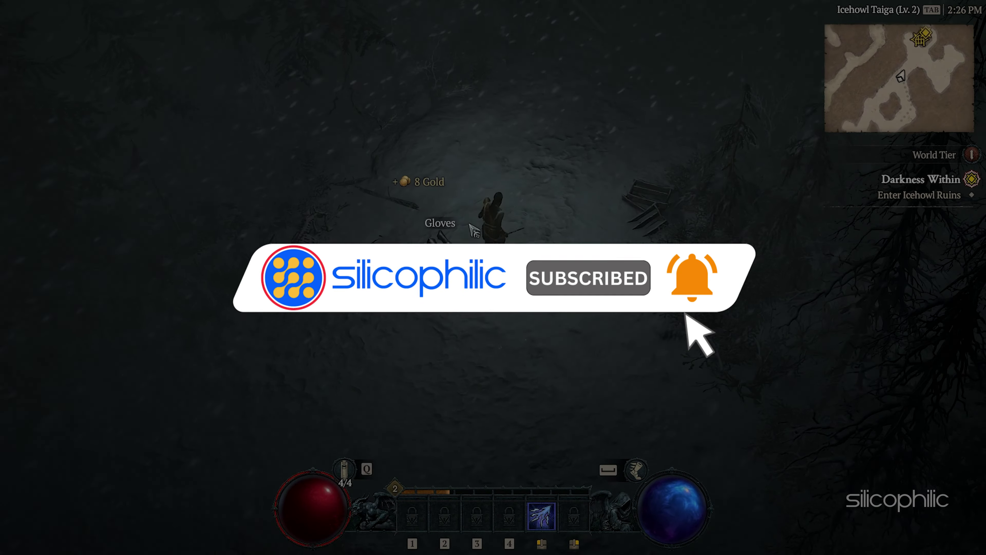
pyautogui.click(744, 170)
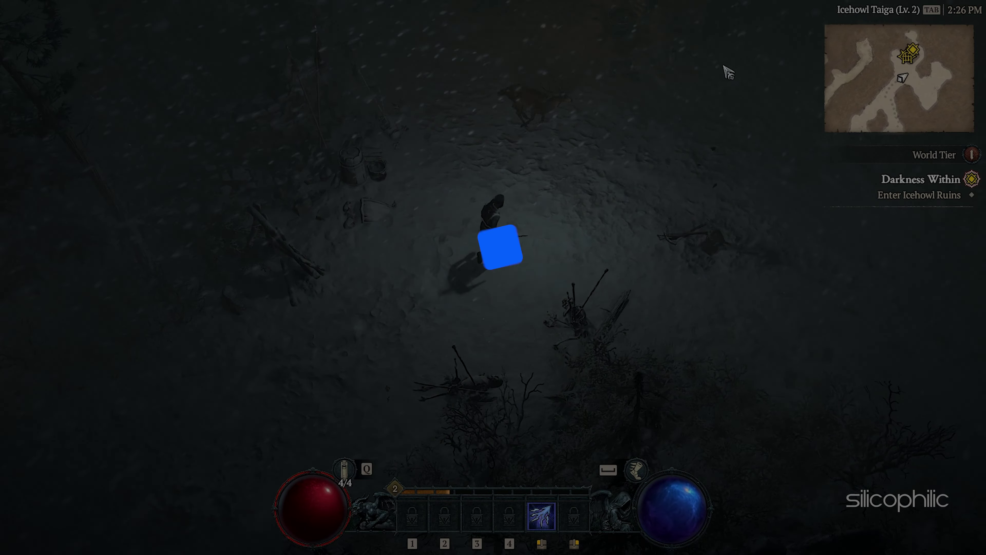
pyautogui.click(602, 387)
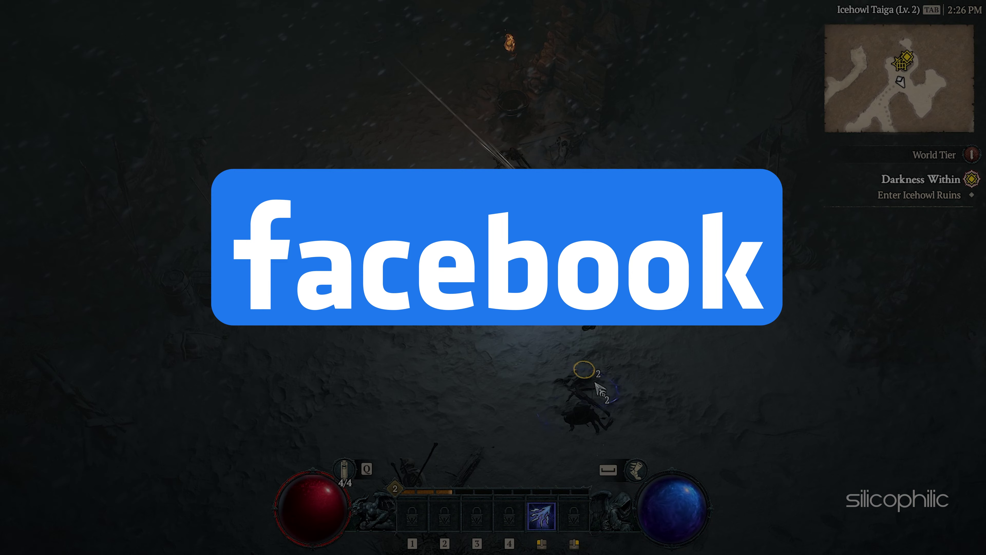
pyautogui.click(539, 153)
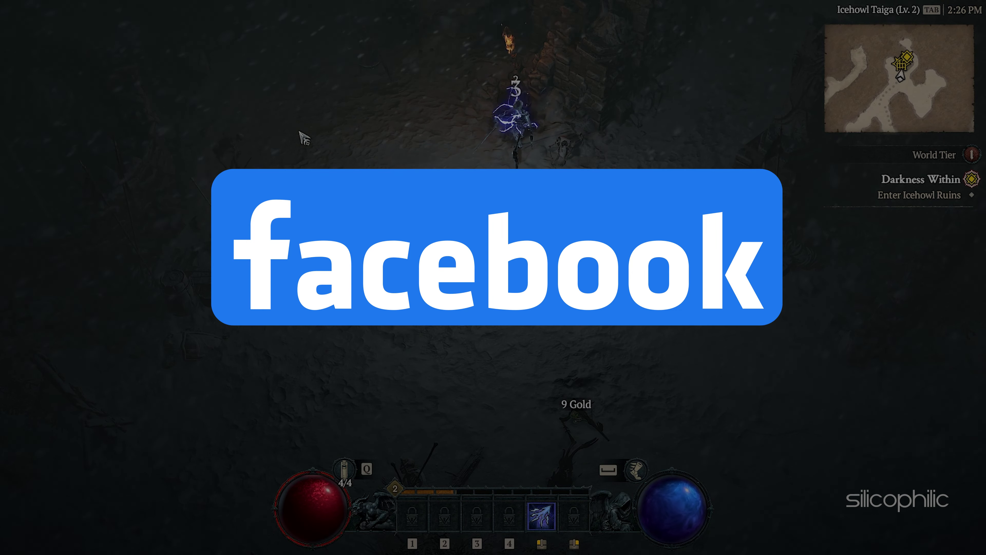
pyautogui.click(223, 158)
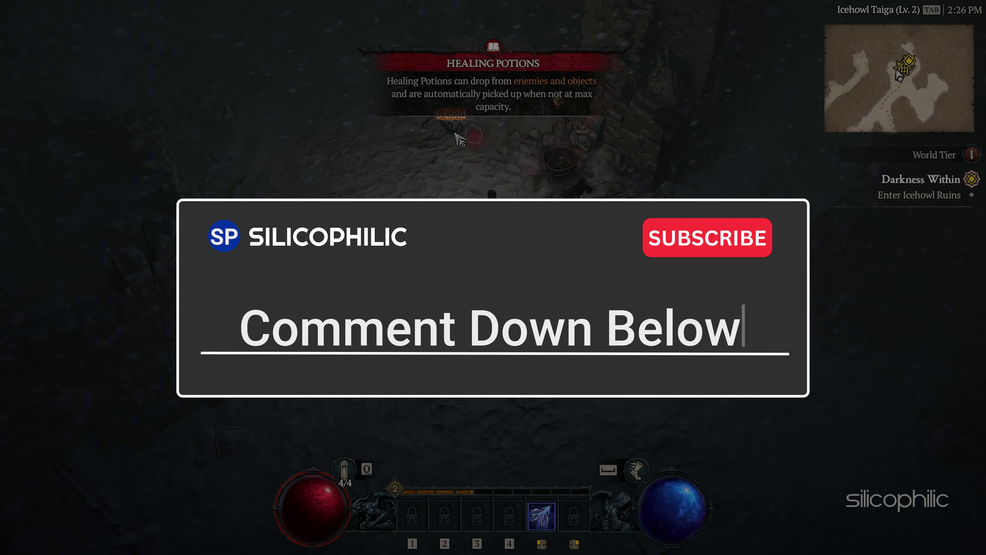
pyautogui.click(335, 444)
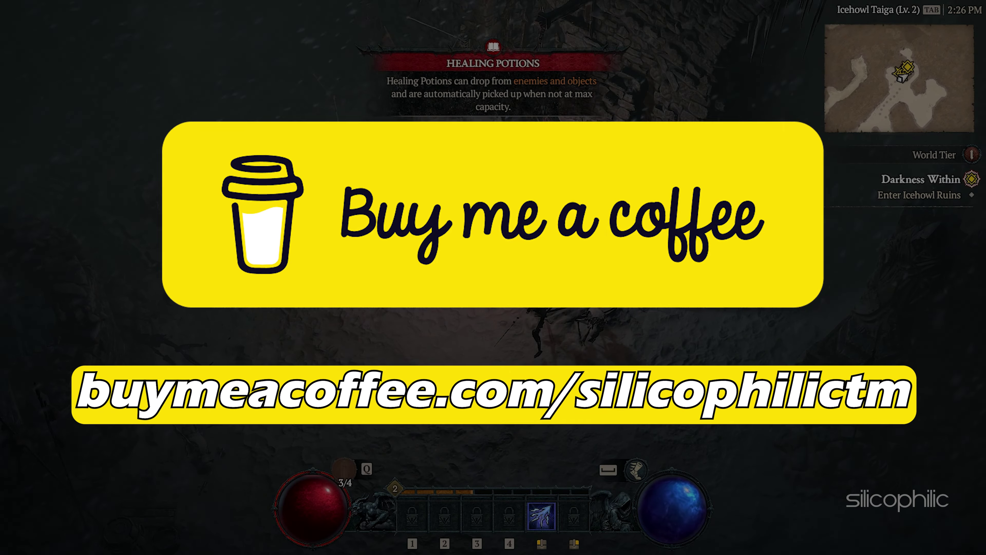
pyautogui.press('q')
pyautogui.click(517, 348)
pyautogui.click(551, 457)
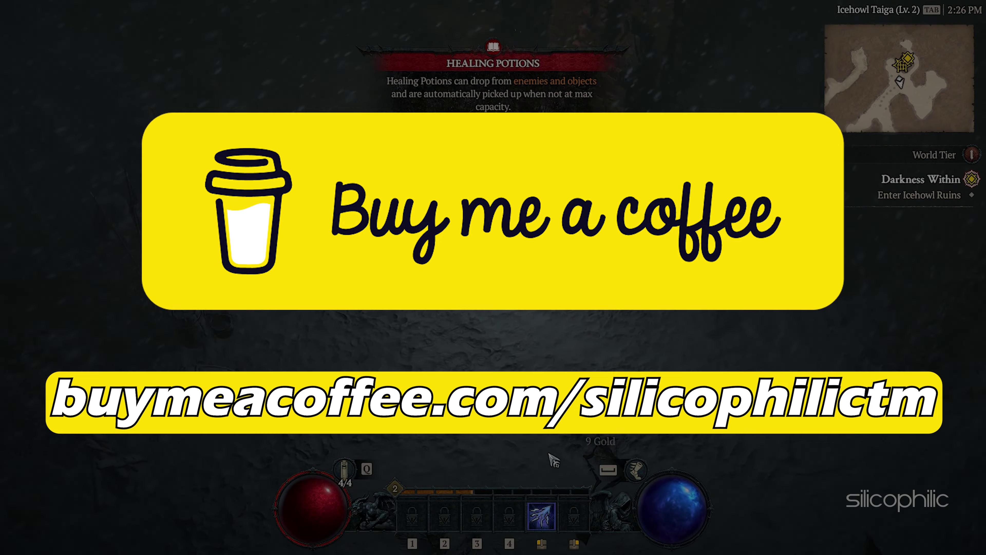
pyautogui.click(502, 9)
pyautogui.click(429, 7)
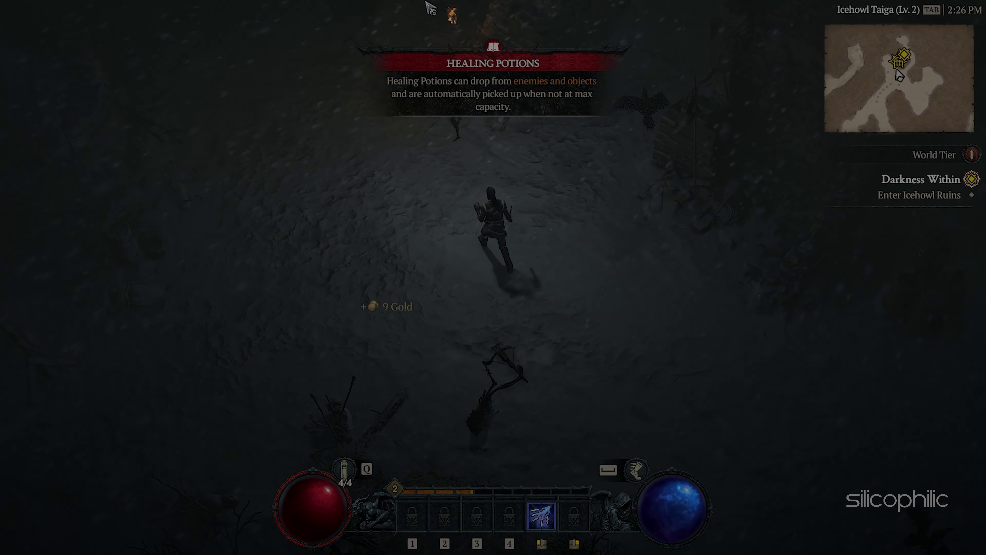
pyautogui.click(430, 3)
pyautogui.click(517, 78)
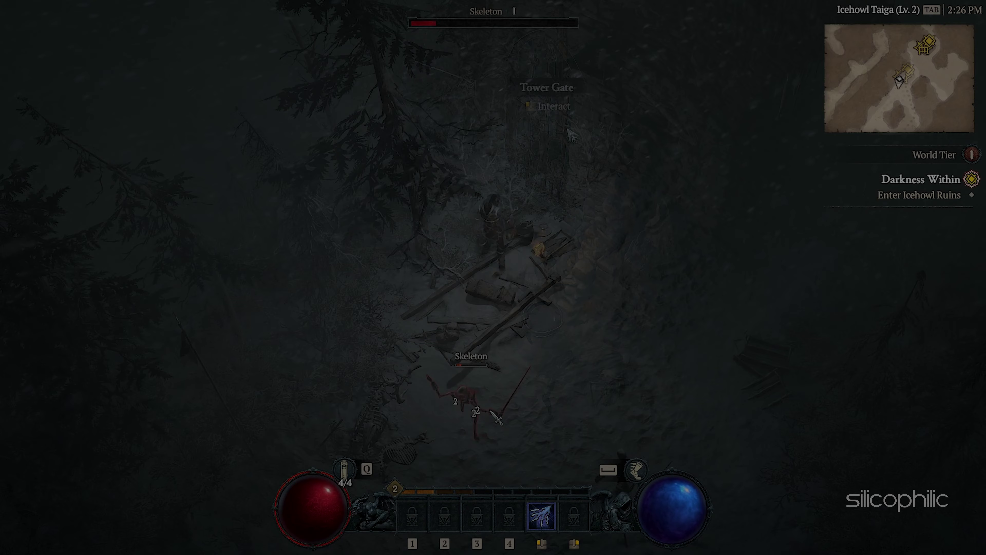
pyautogui.click(478, 413)
pyautogui.click(580, 442)
pyautogui.click(583, 444)
pyautogui.click(764, 275)
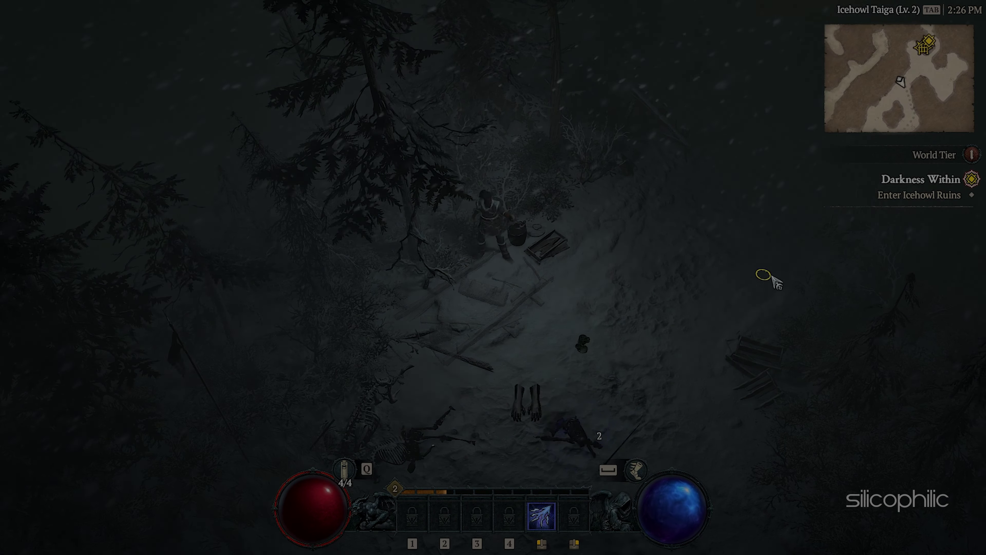